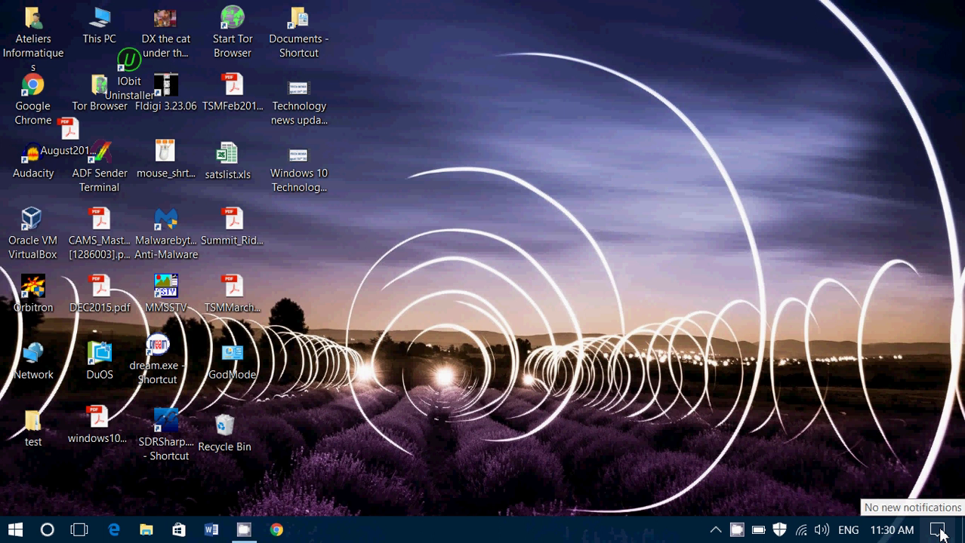
Step: Open Windows Settings from the Action Centre and go to the System Display page
click(940, 534)
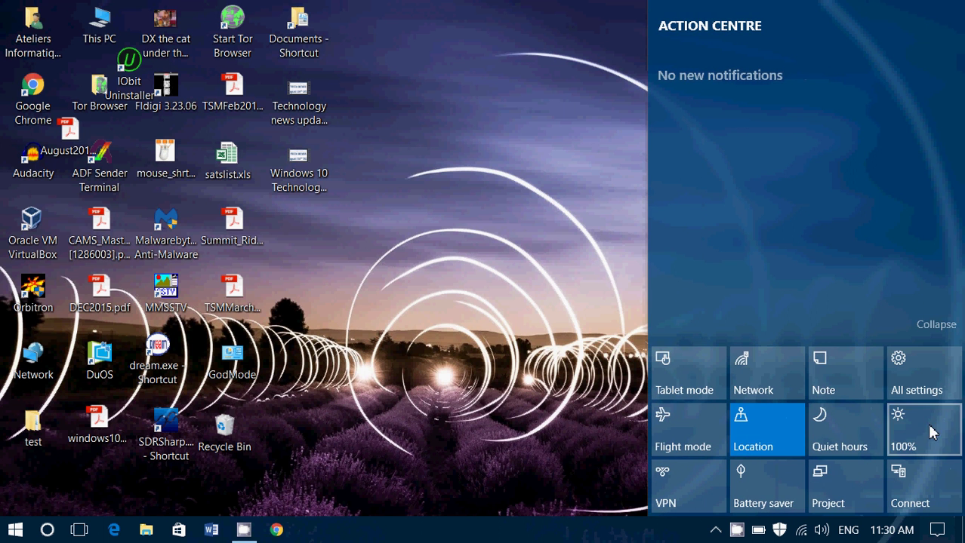
click(940, 385)
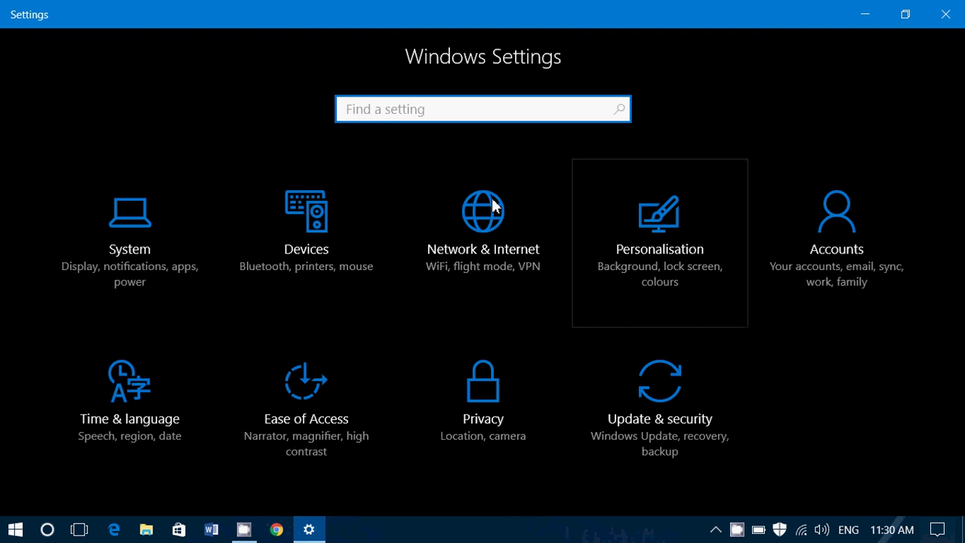
click(120, 255)
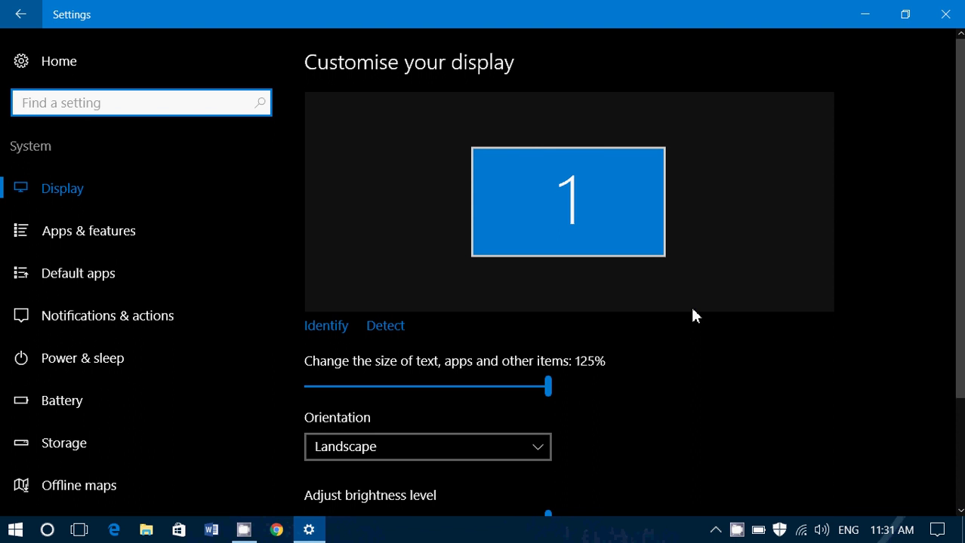
Step: Identify the current monitor's number and detect other displays, revealing 'Display not detected'
click(328, 332)
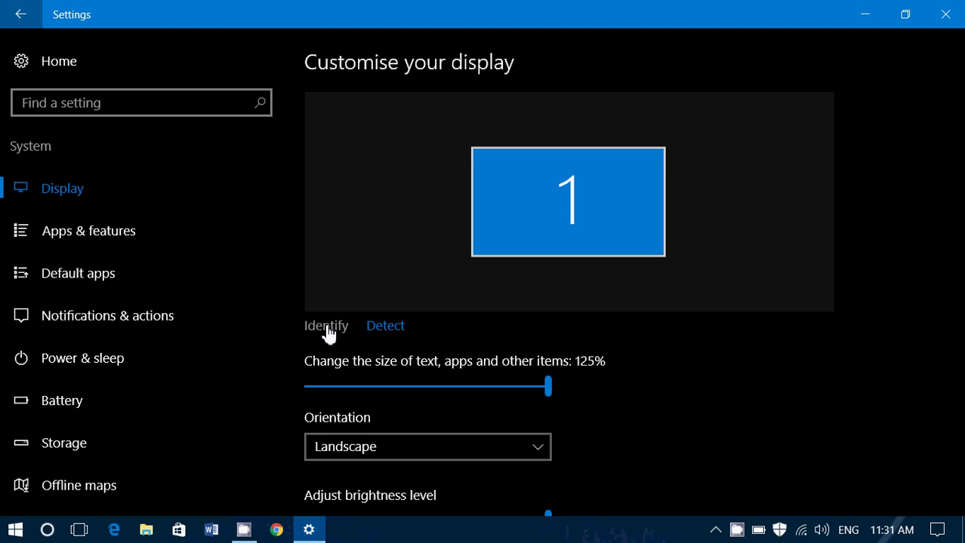
click(404, 331)
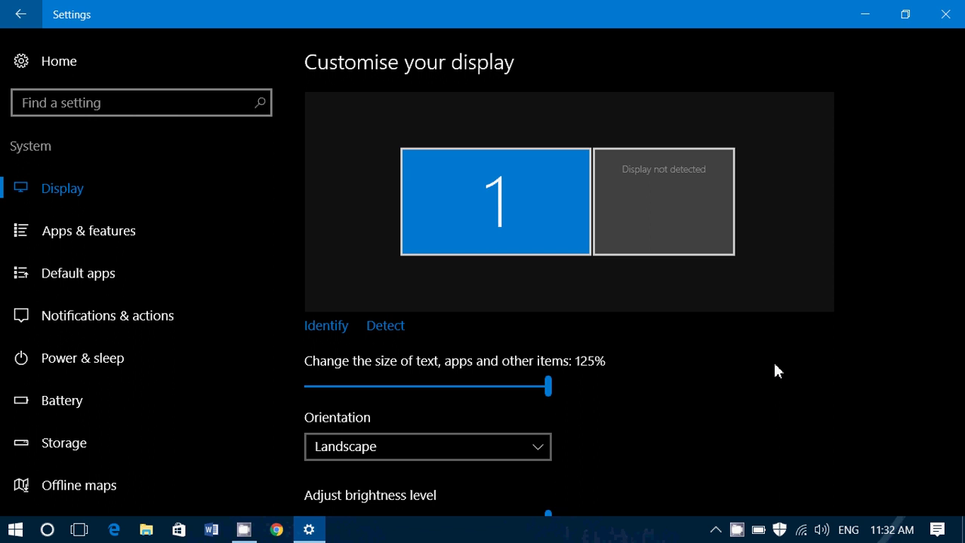
click(47, 530)
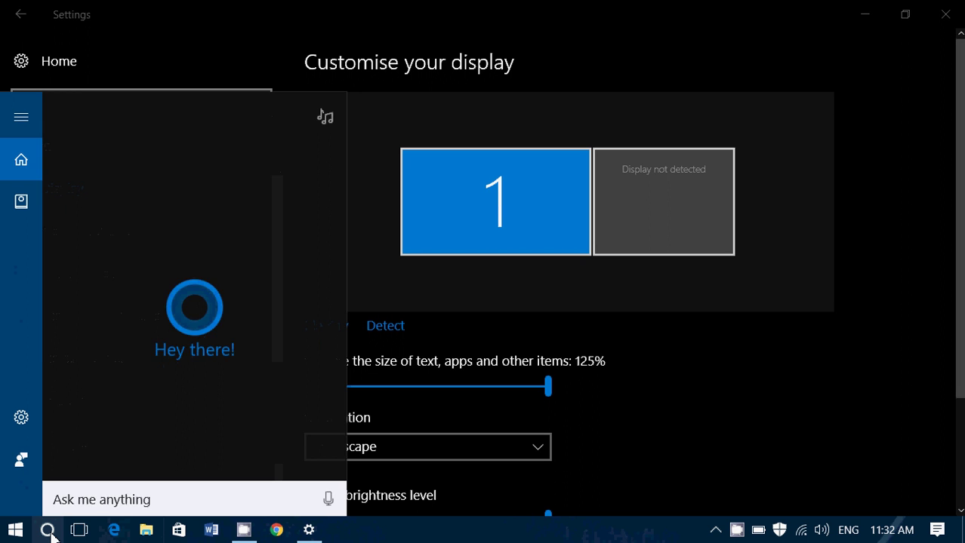
text(amd)
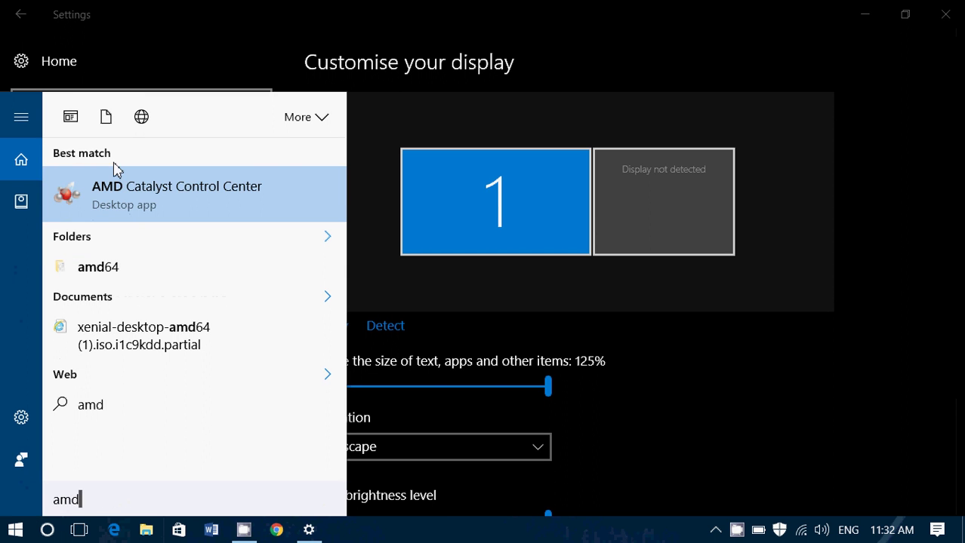
click(155, 203)
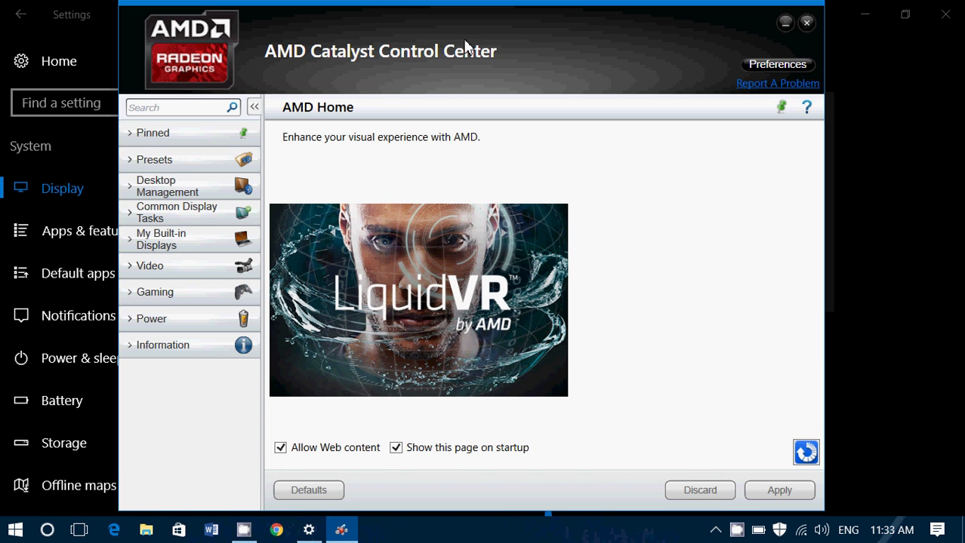
click(806, 23)
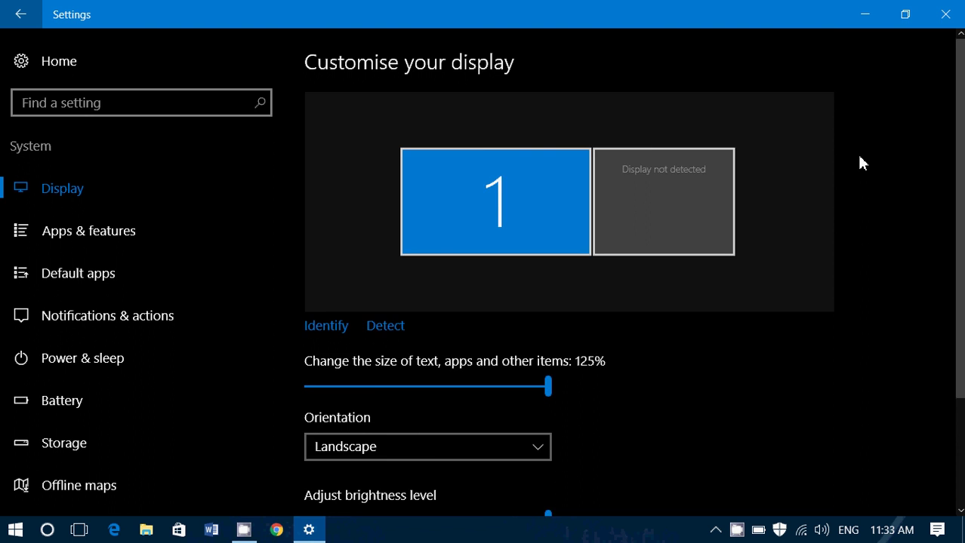
scroll(856, 152, down, 2)
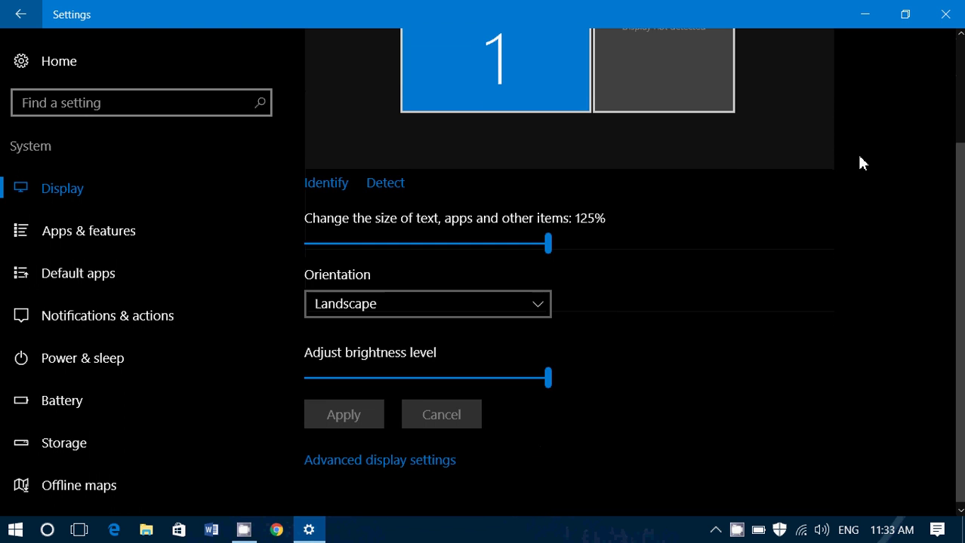
click(432, 240)
click(312, 241)
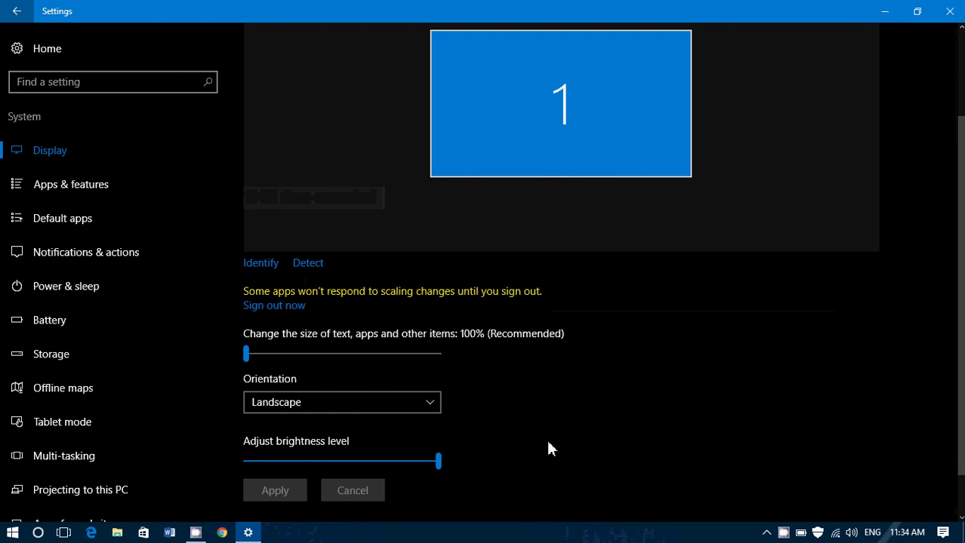
key(Right)
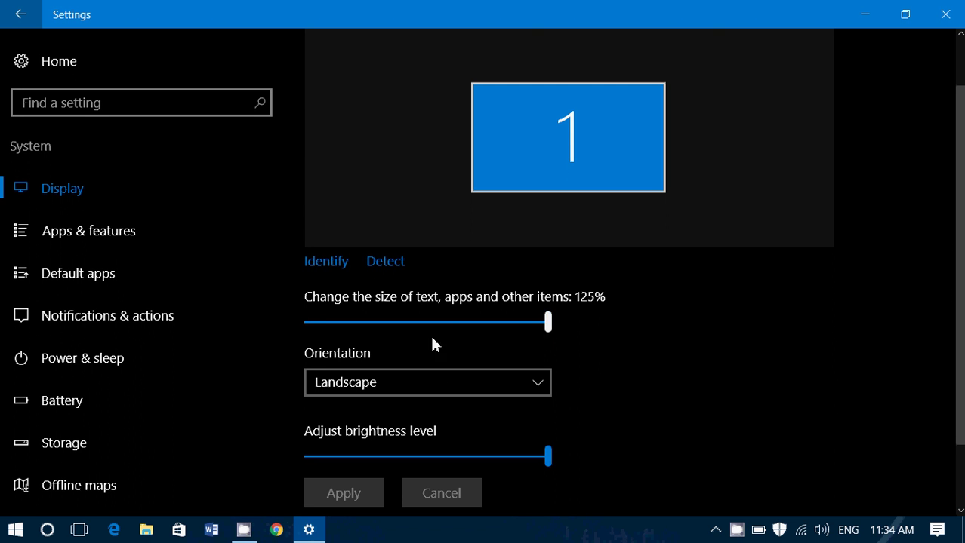
click(453, 387)
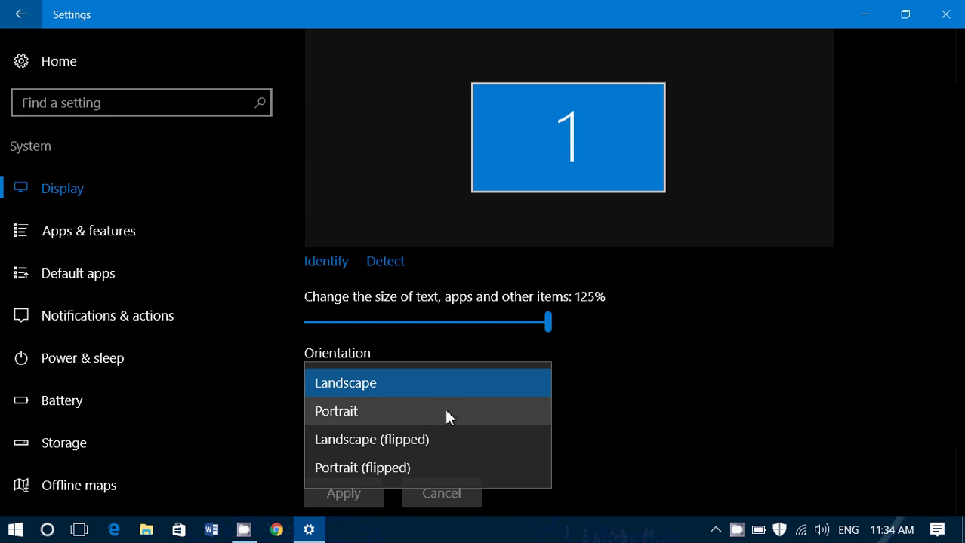
click(444, 410)
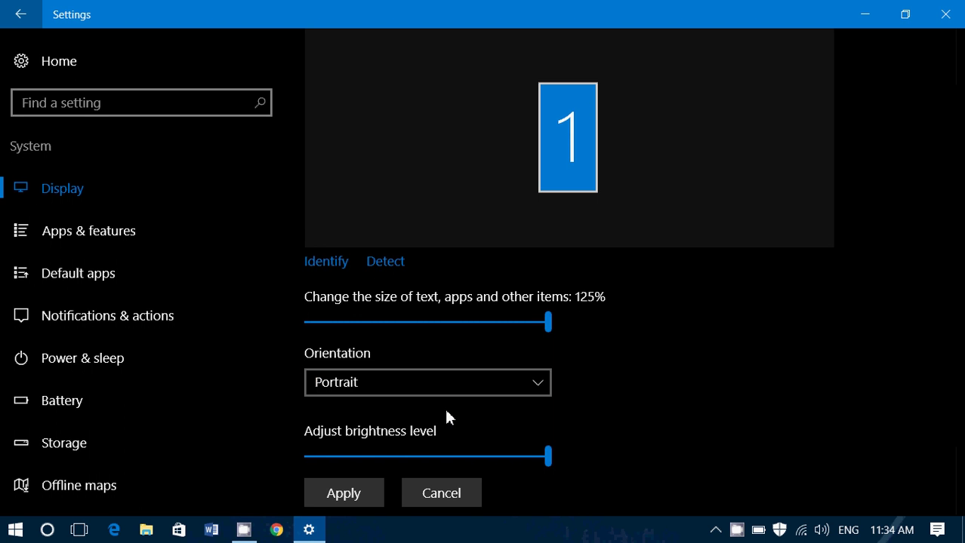
click(319, 500)
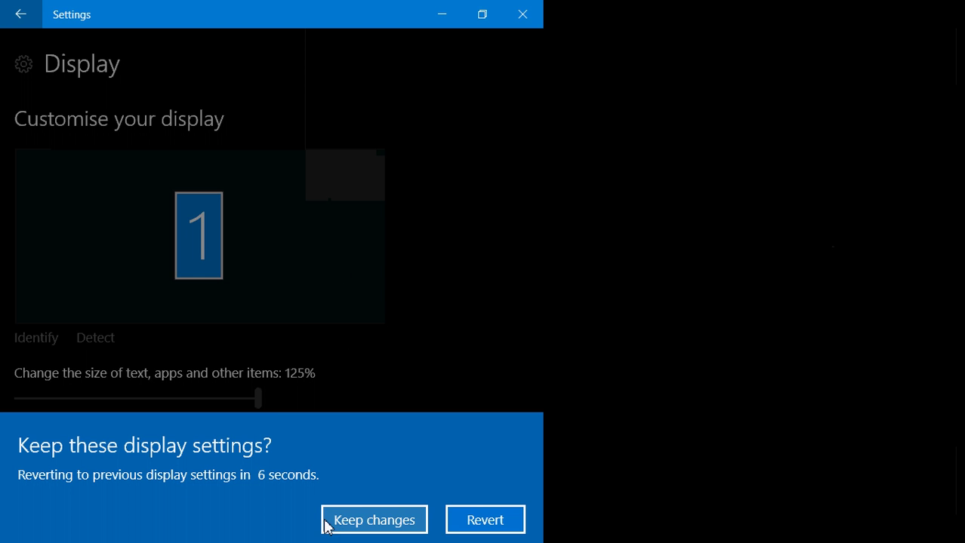
click(474, 518)
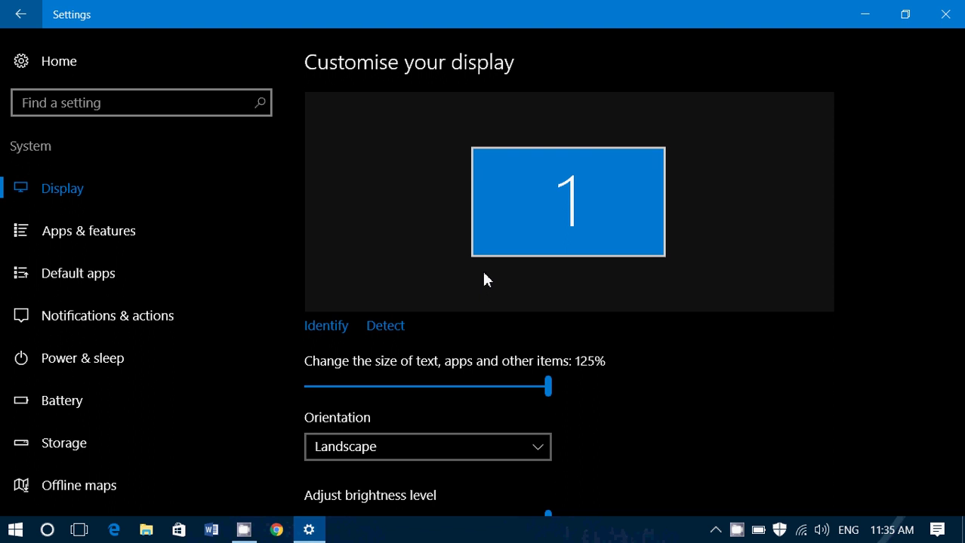
scroll(484, 279, down, 2)
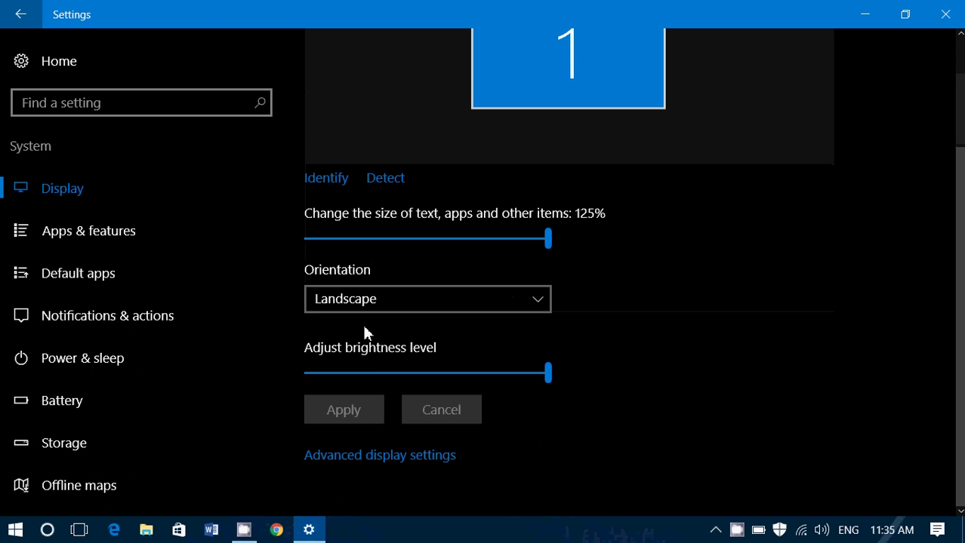
click(364, 373)
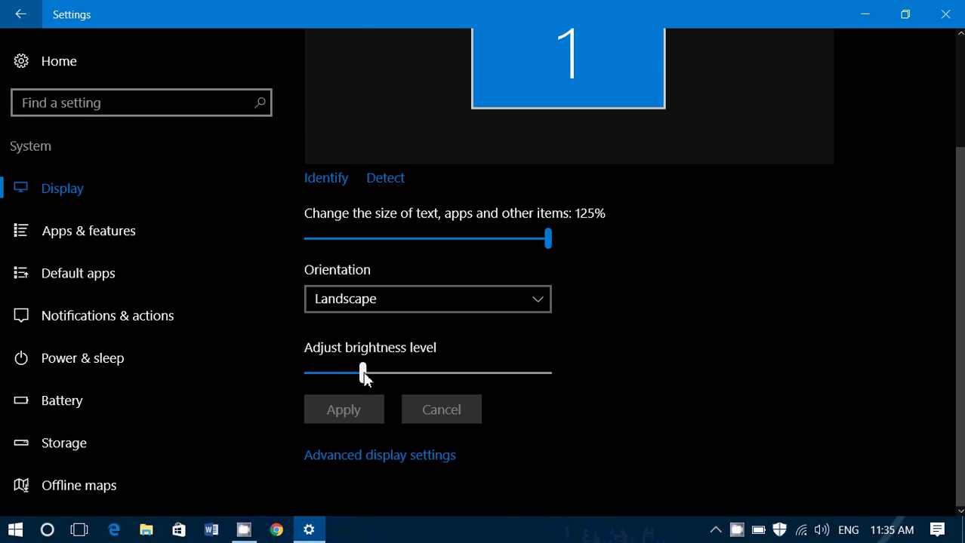
click(435, 374)
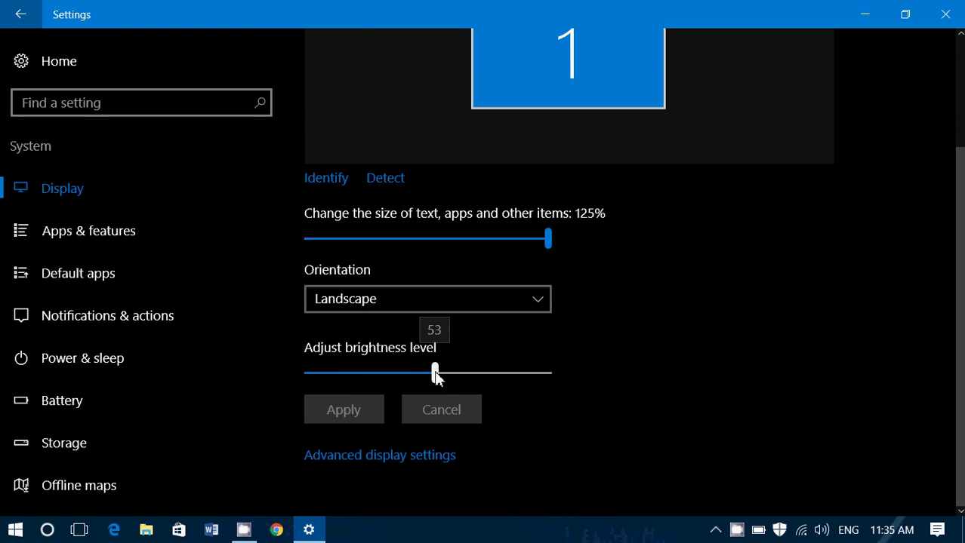
click(548, 374)
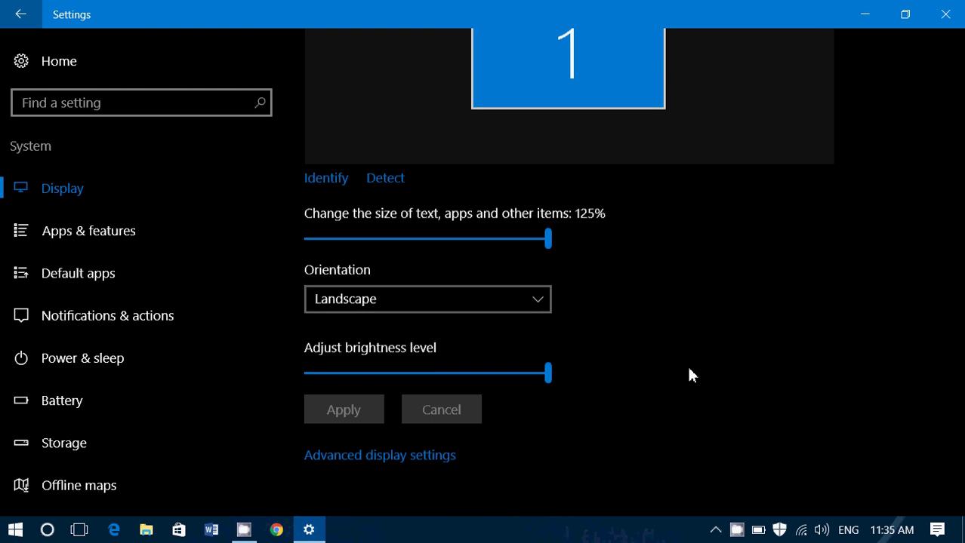
scroll(688, 375, up, 1)
scroll(688, 375, down, 1)
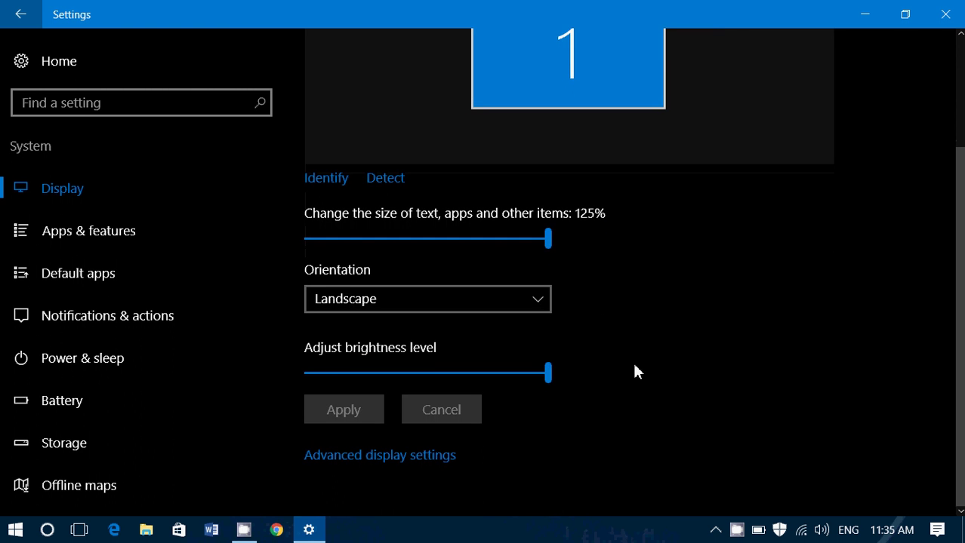
click(387, 457)
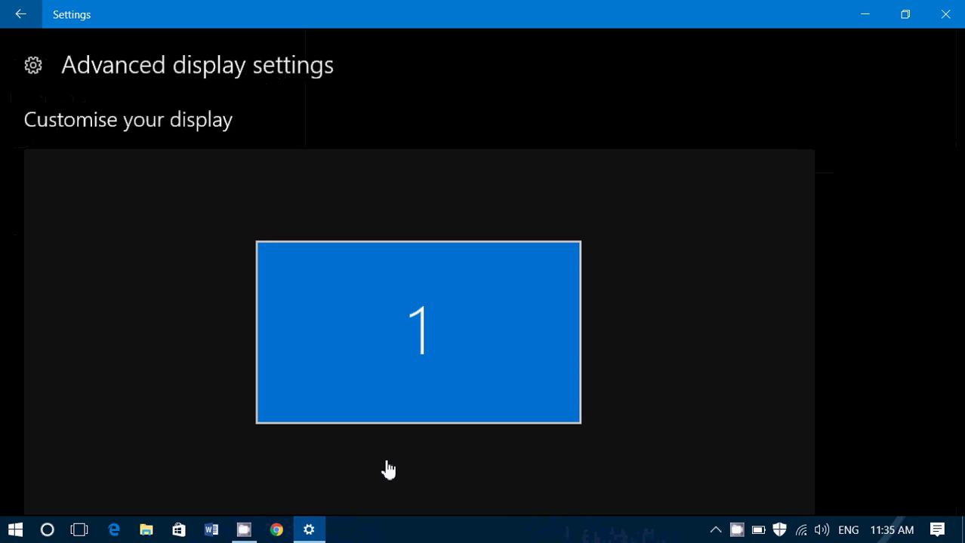
scroll(388, 469, down, 3)
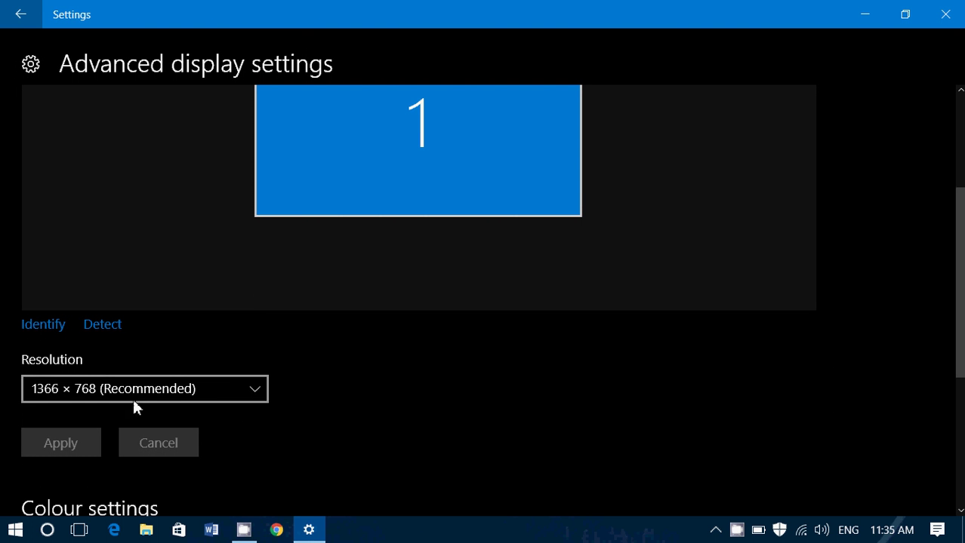
click(210, 398)
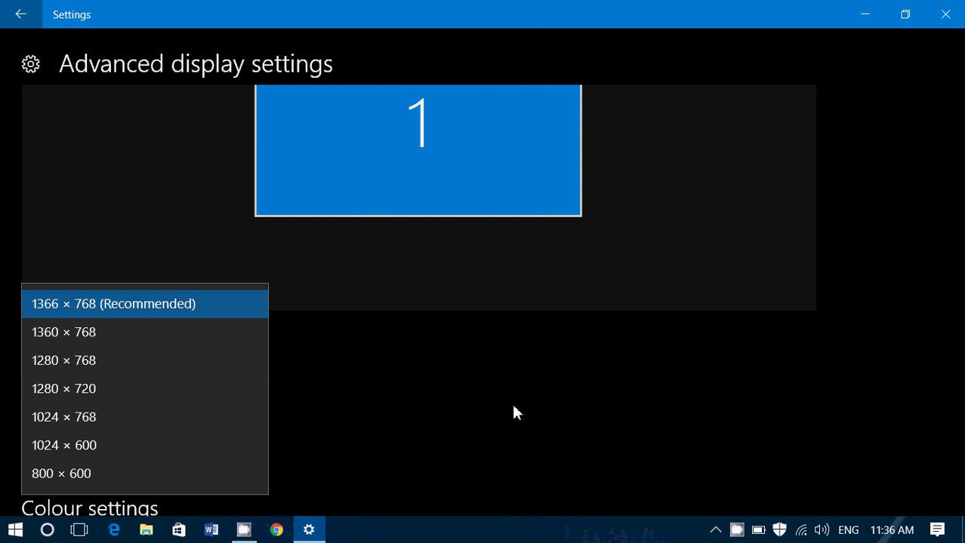
scroll(614, 412, down, 5)
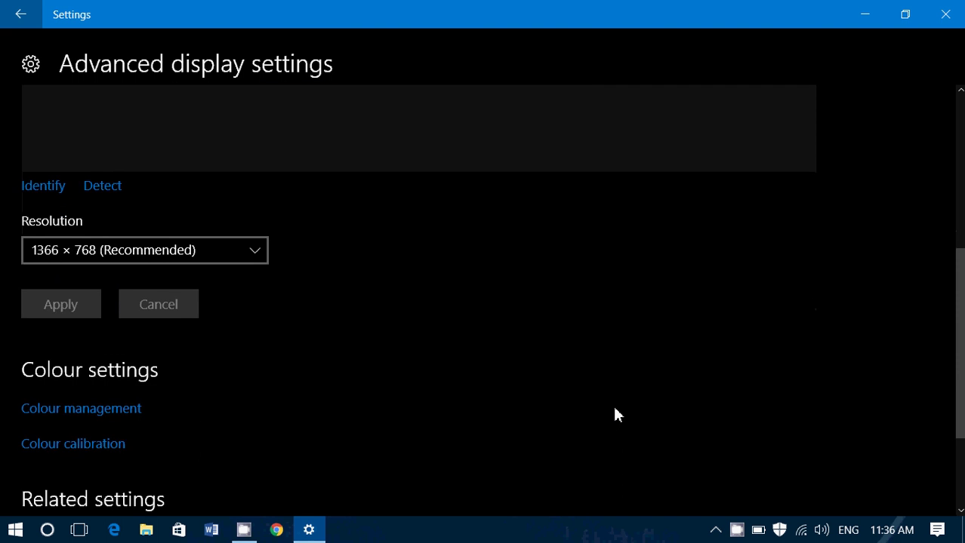
scroll(615, 415, down, 3)
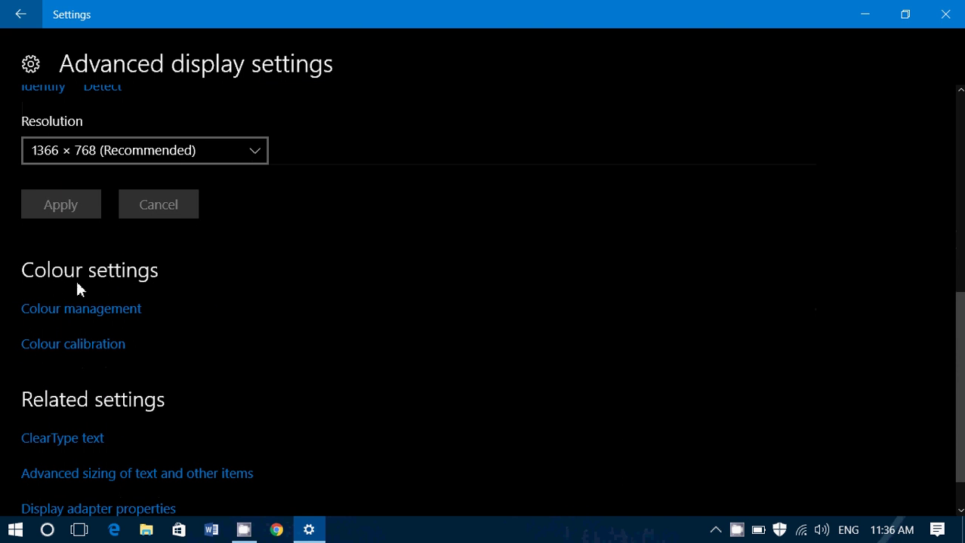
click(96, 320)
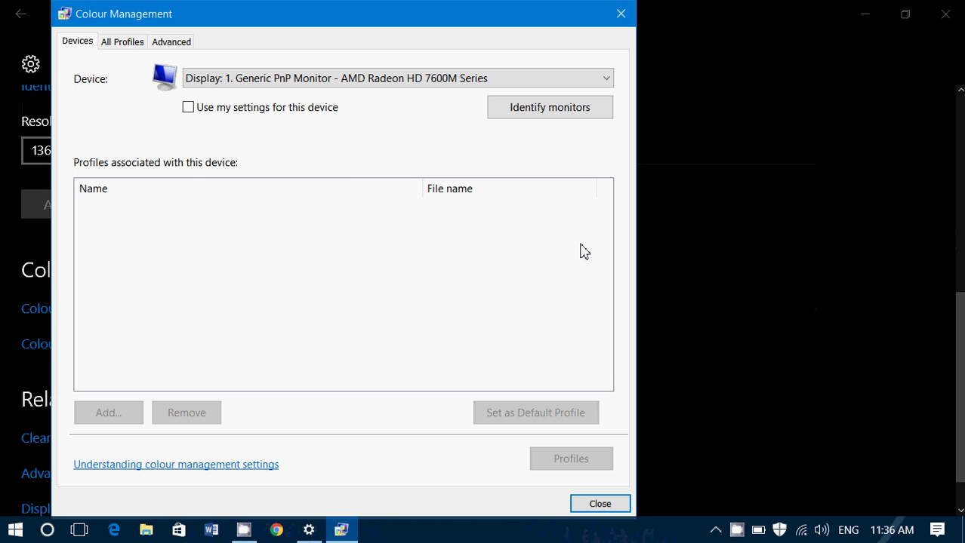
click(620, 15)
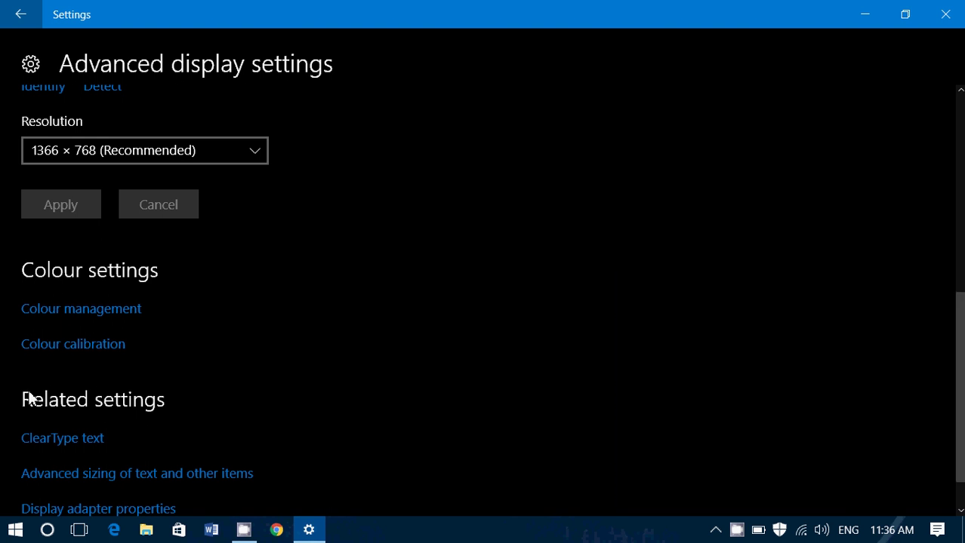
click(104, 352)
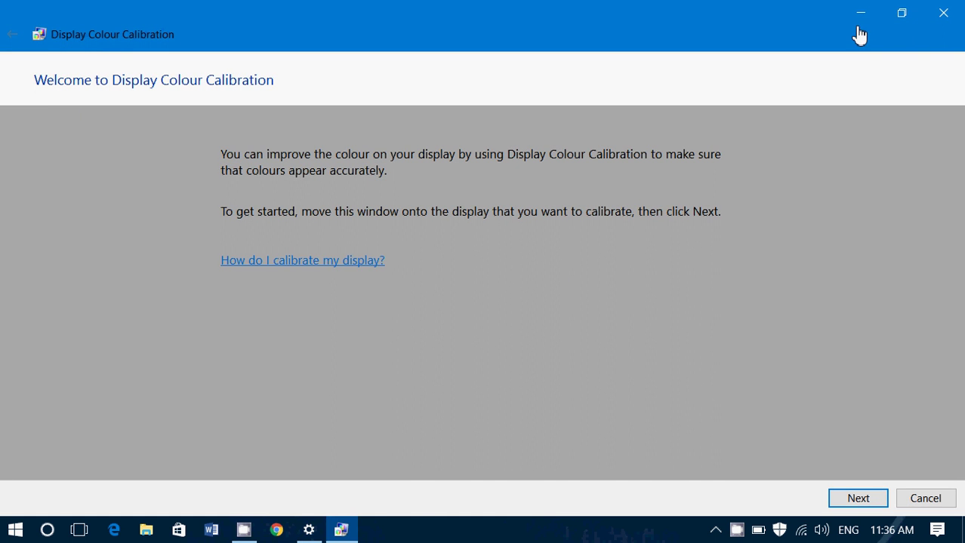
click(953, 18)
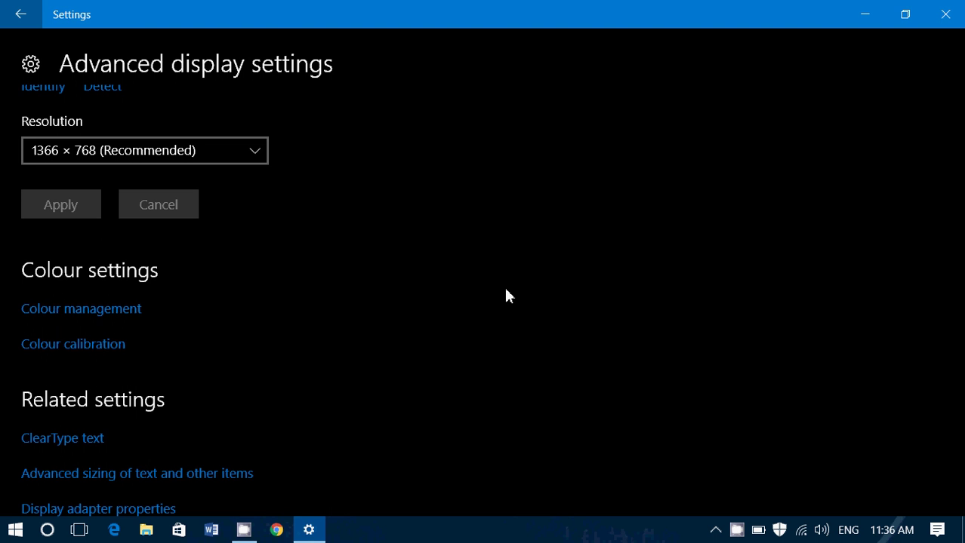
scroll(506, 290, down, 2)
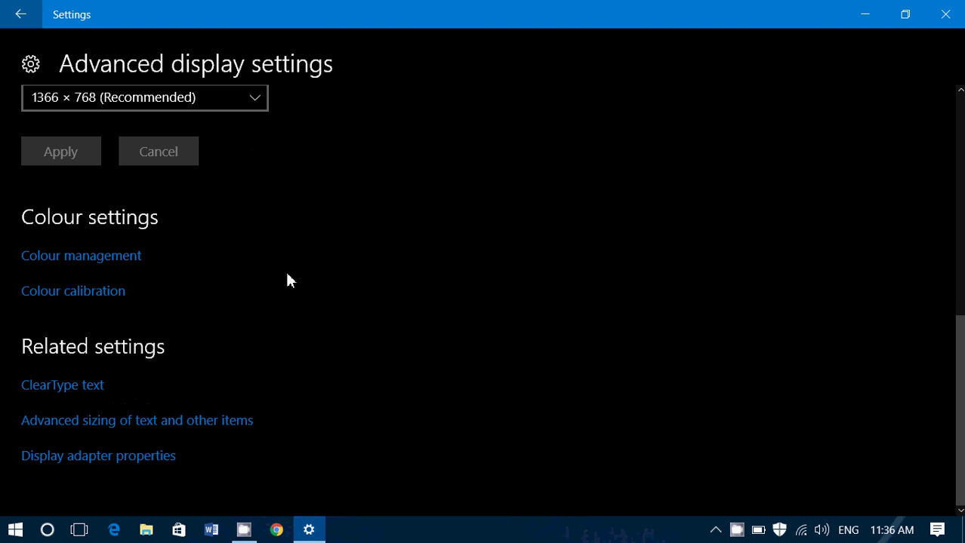
click(70, 388)
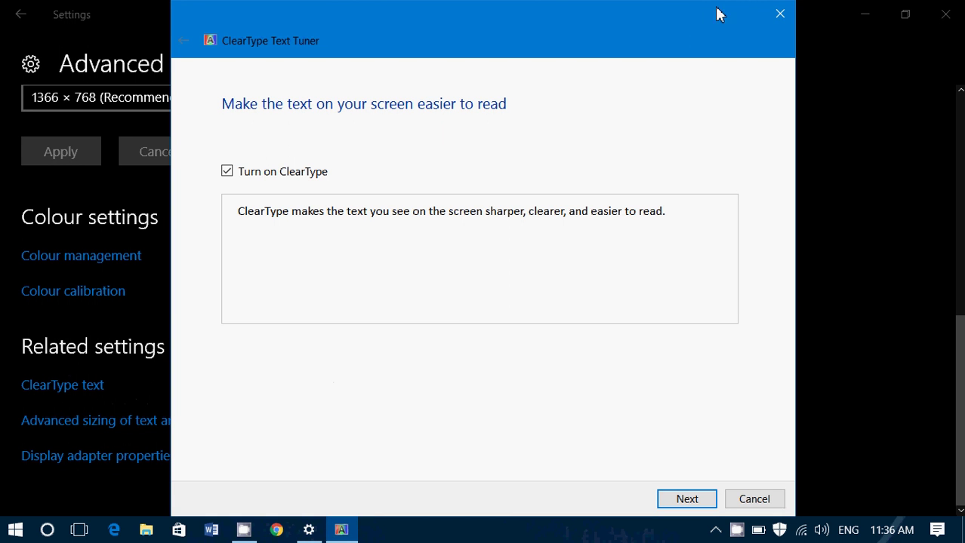
click(780, 15)
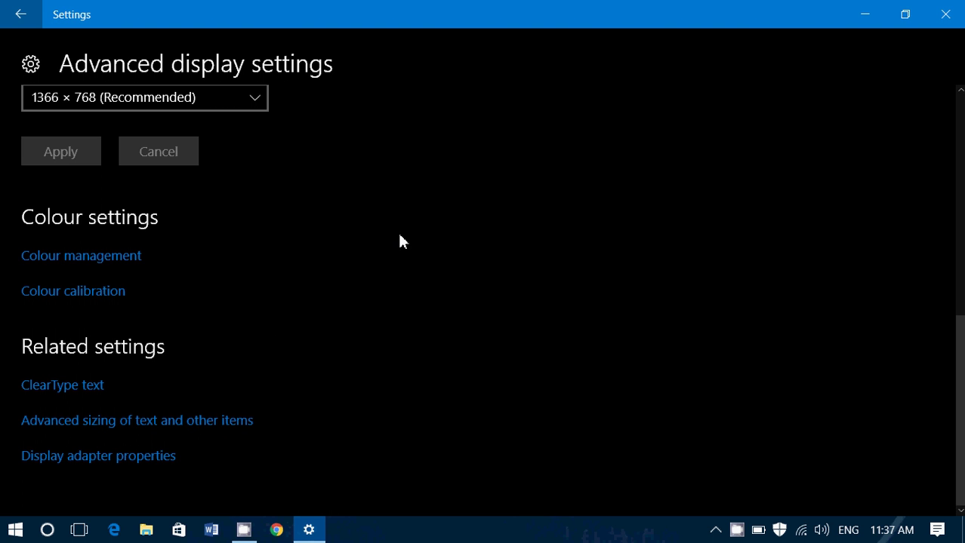
click(210, 424)
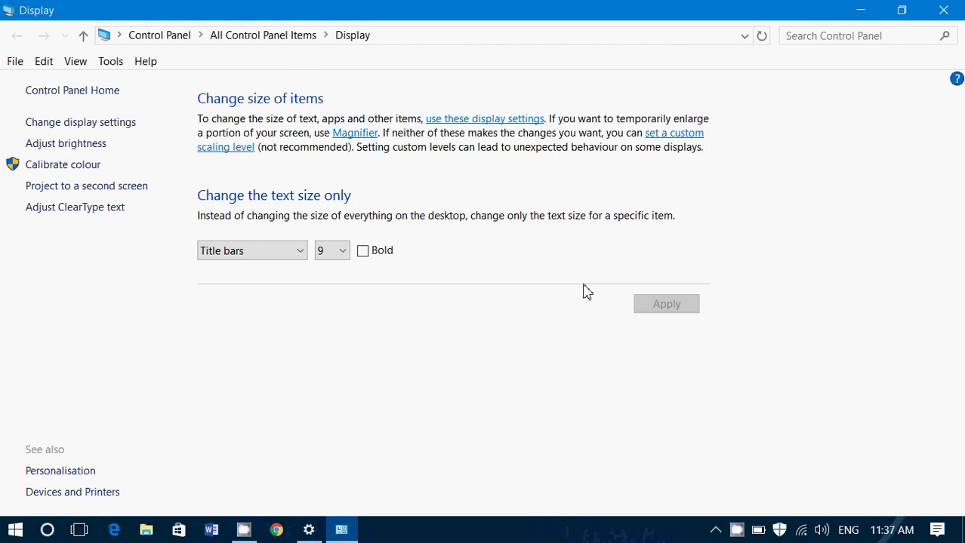
click(291, 253)
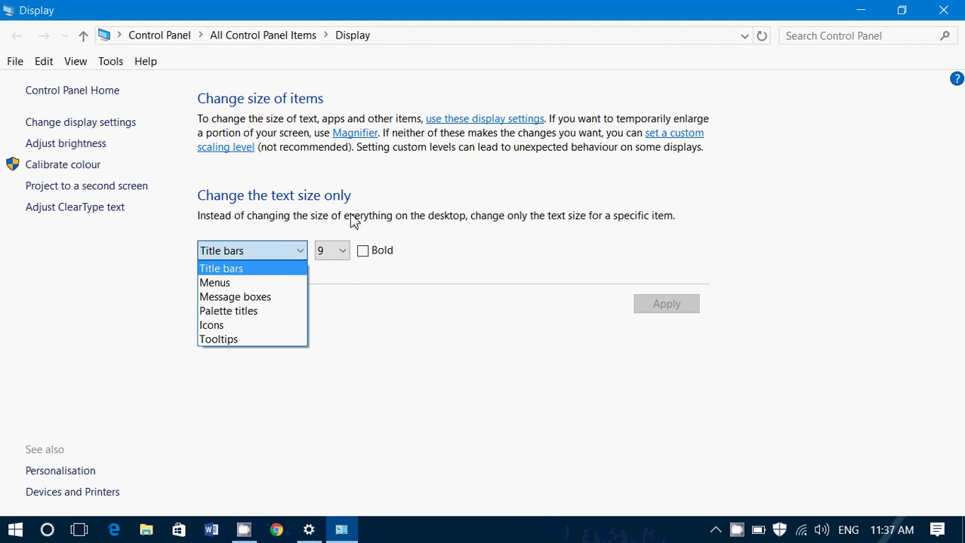
click(344, 254)
click(345, 254)
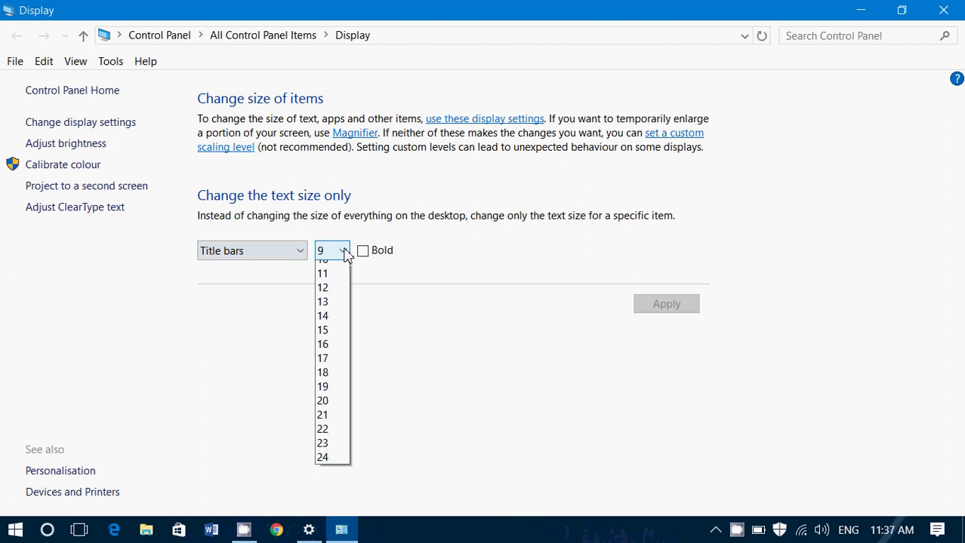
click(422, 262)
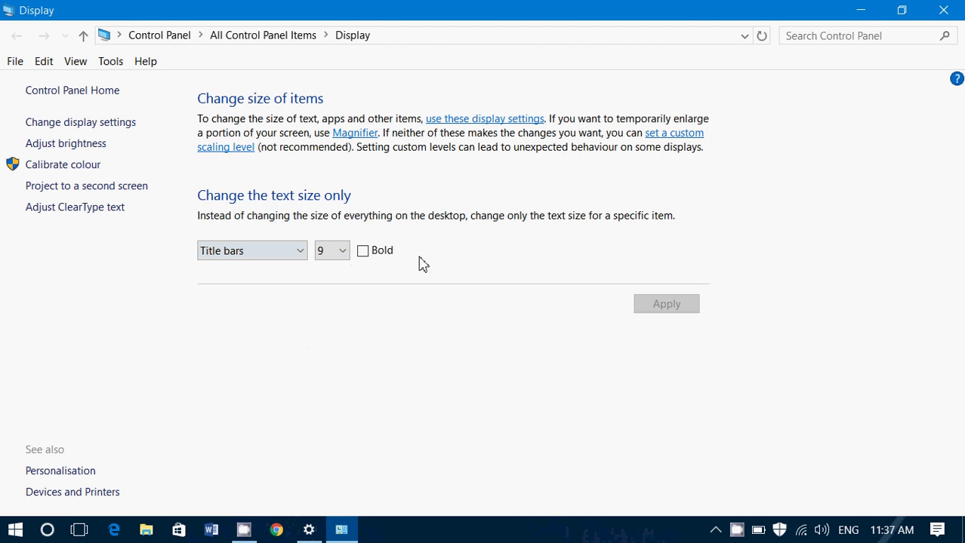
click(365, 257)
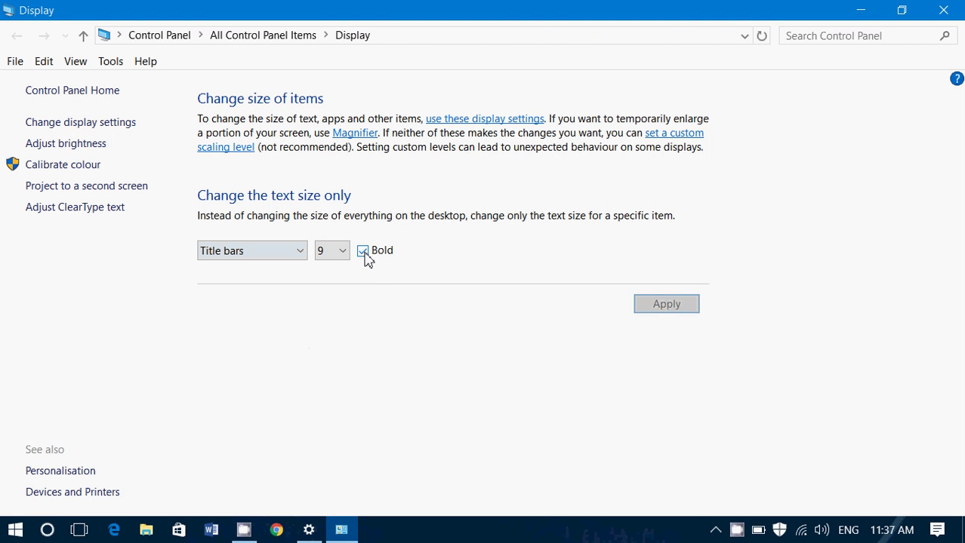
click(365, 257)
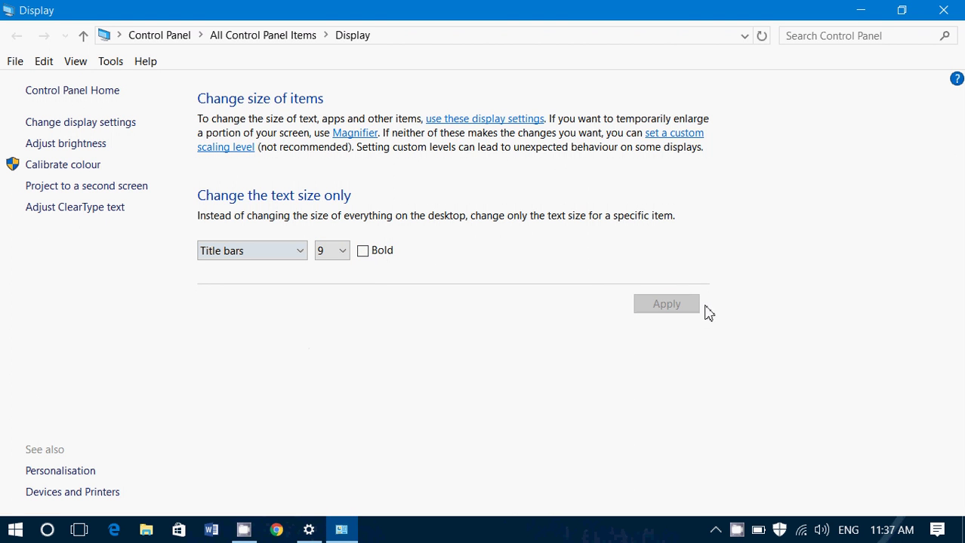
click(944, 12)
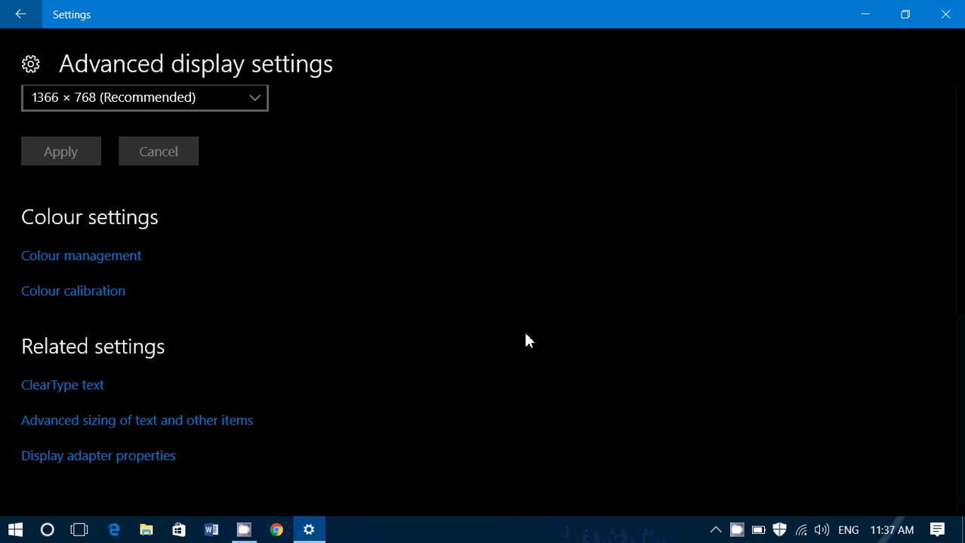
click(132, 461)
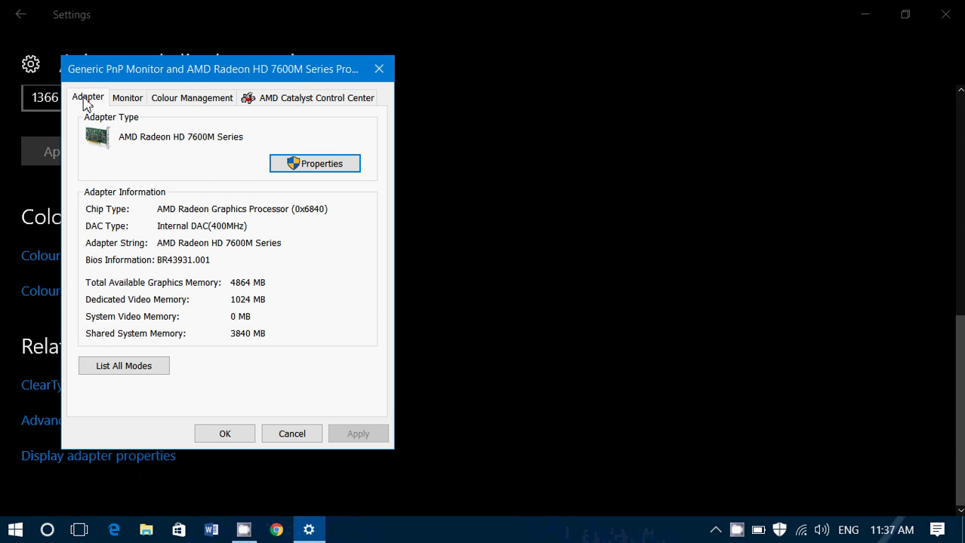
click(124, 99)
click(174, 102)
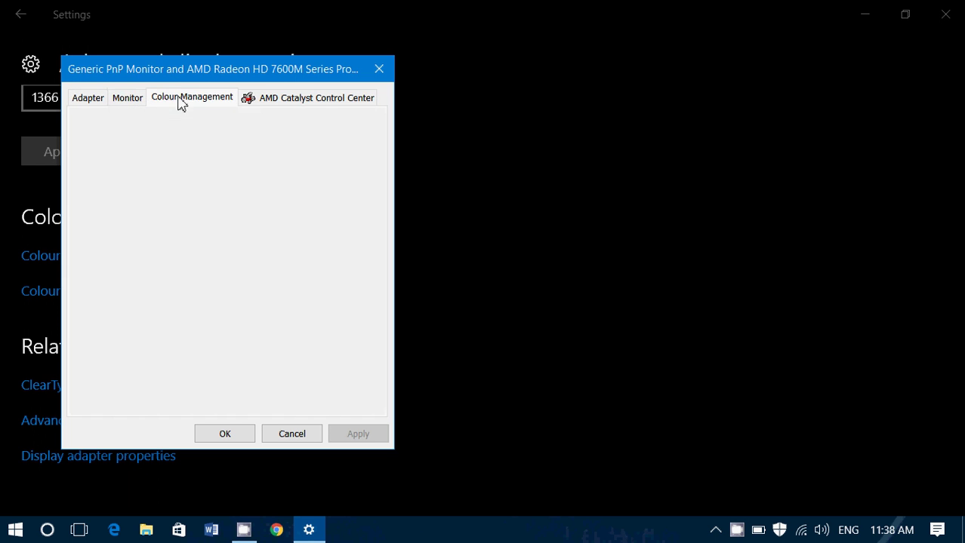
click(297, 109)
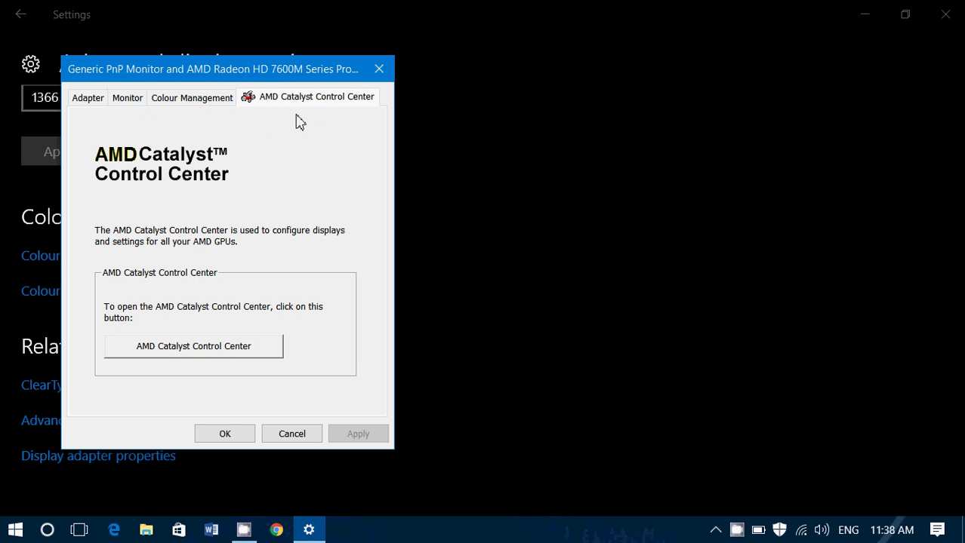
click(378, 71)
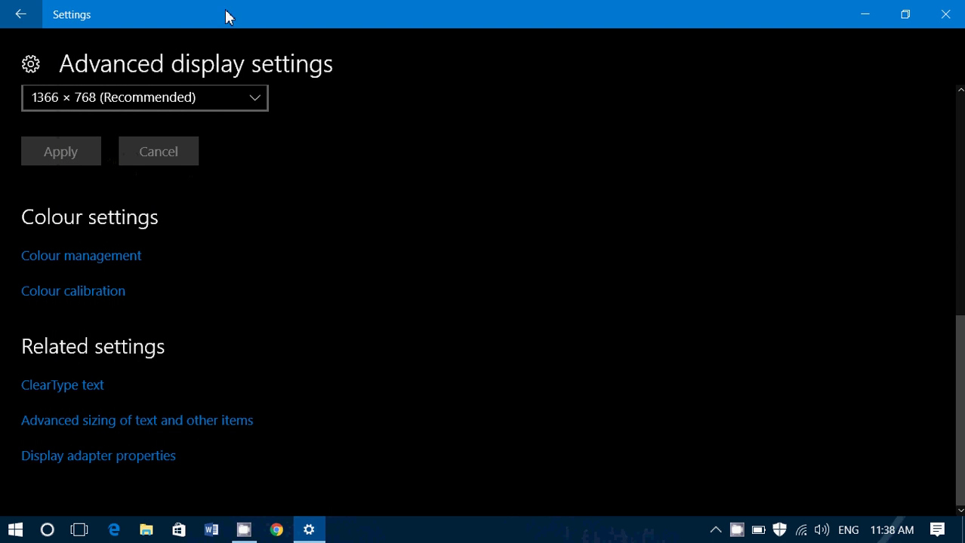
Step: Go back from Advanced display settings to the Customise your display page
click(20, 15)
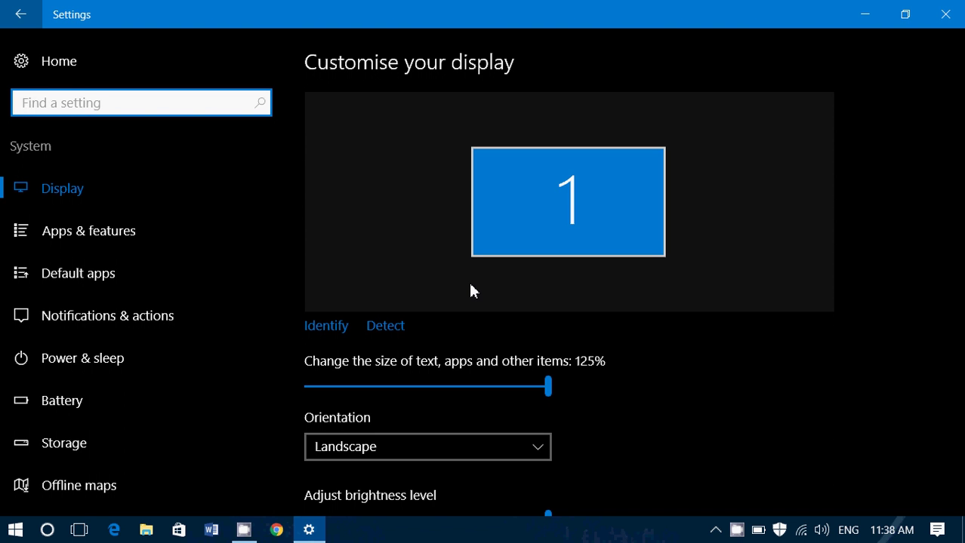
Step: Close Settings and bring up the CamStudio recorder window from the tray
click(944, 16)
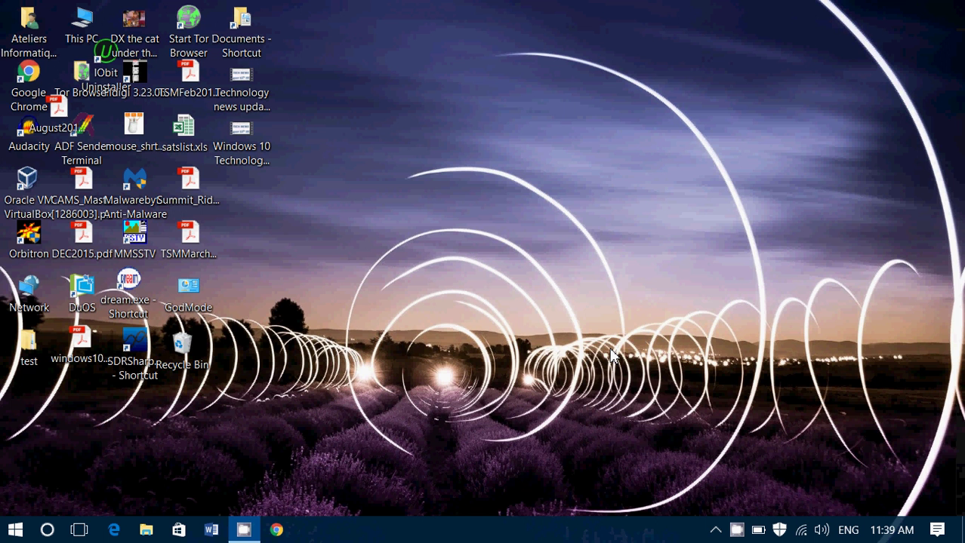
click(737, 530)
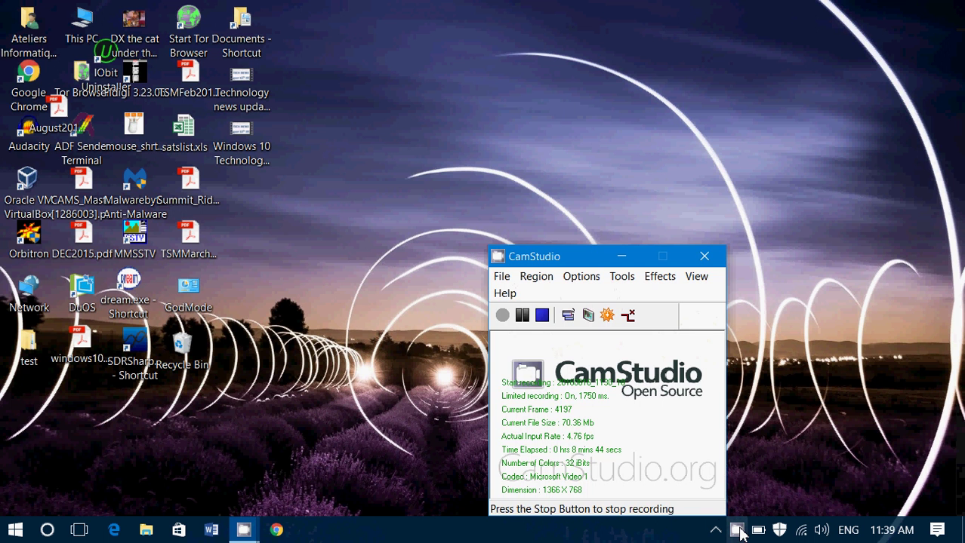